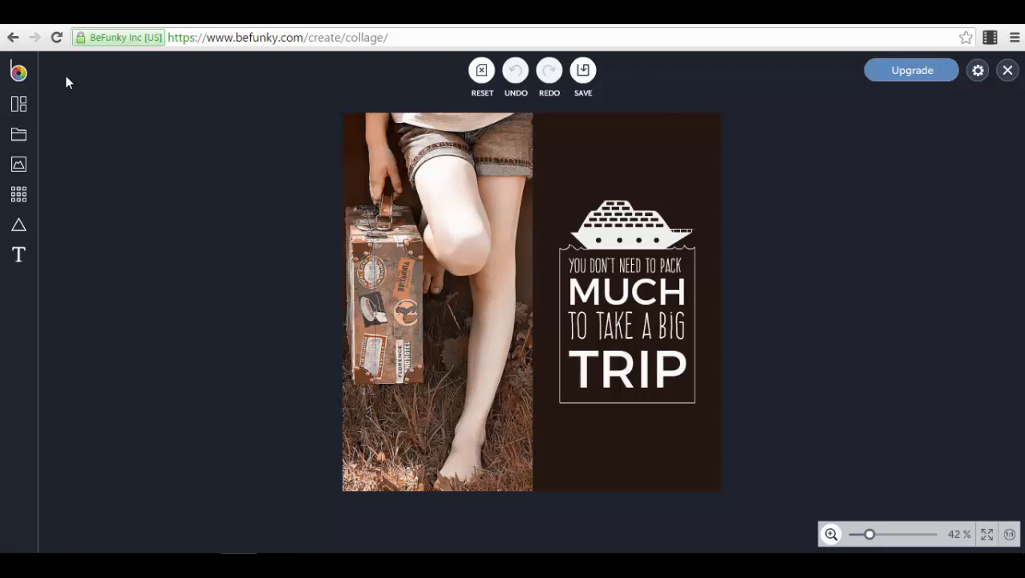
- Look through the template categories from Event Graphics and Small Business to Social Media Graphics and Blank Templates
{"action": "left_click", "coordinate": [18, 73]}
{"action": "left_click", "coordinate": [78, 119]}
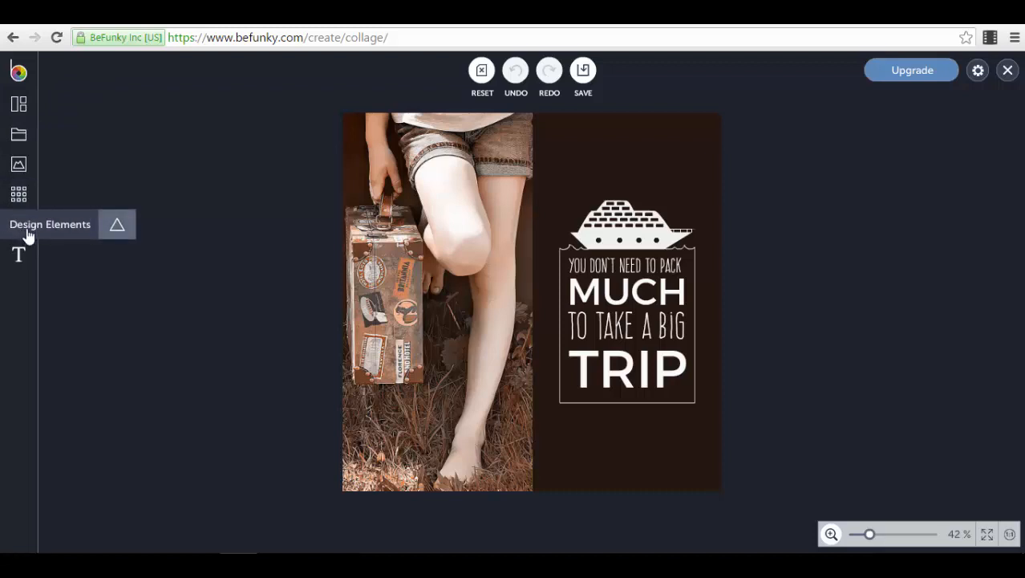
{"action": "left_click", "coordinate": [30, 112]}
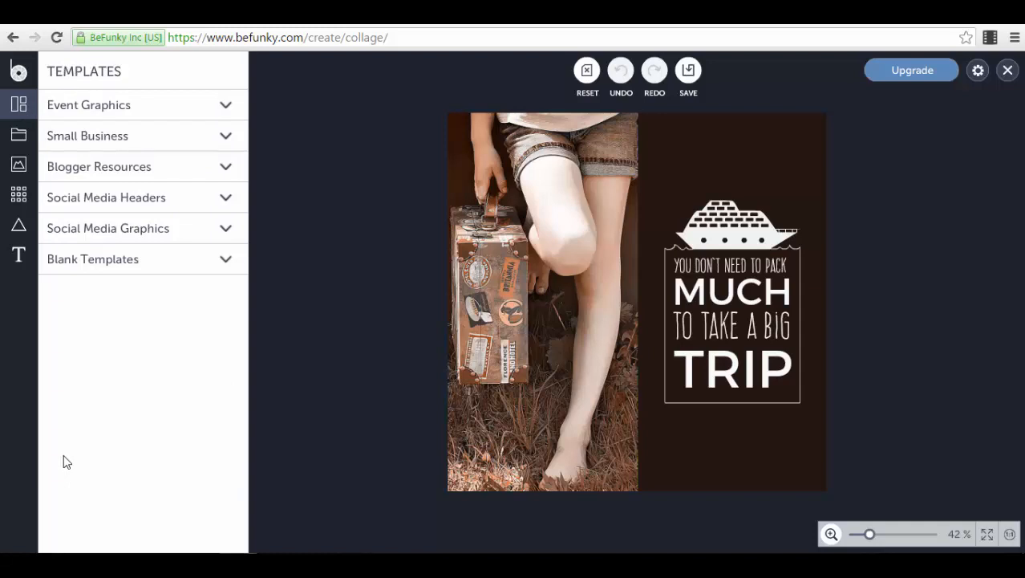
{"action": "left_click", "coordinate": [152, 112]}
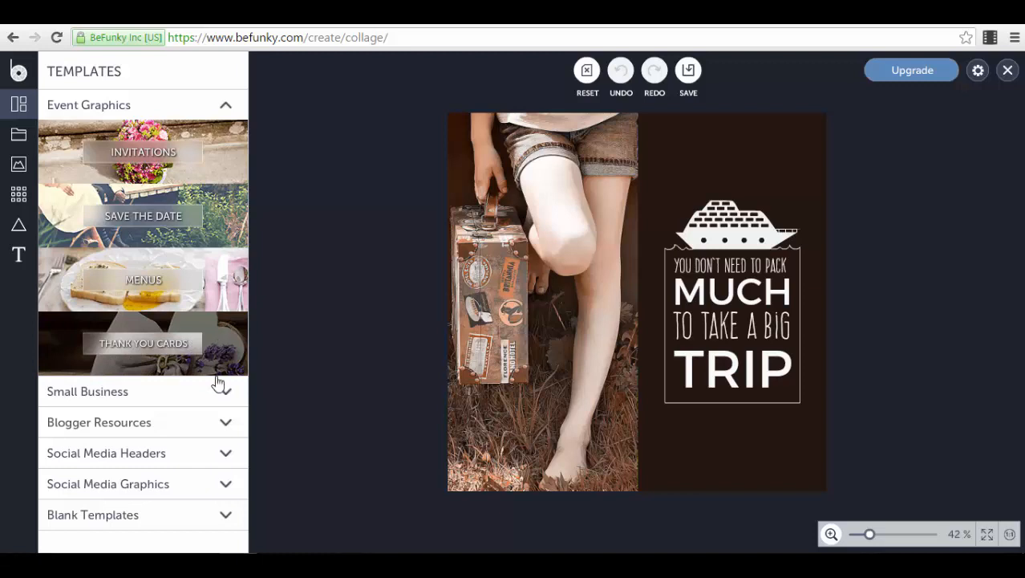
{"action": "left_click", "coordinate": [227, 106]}
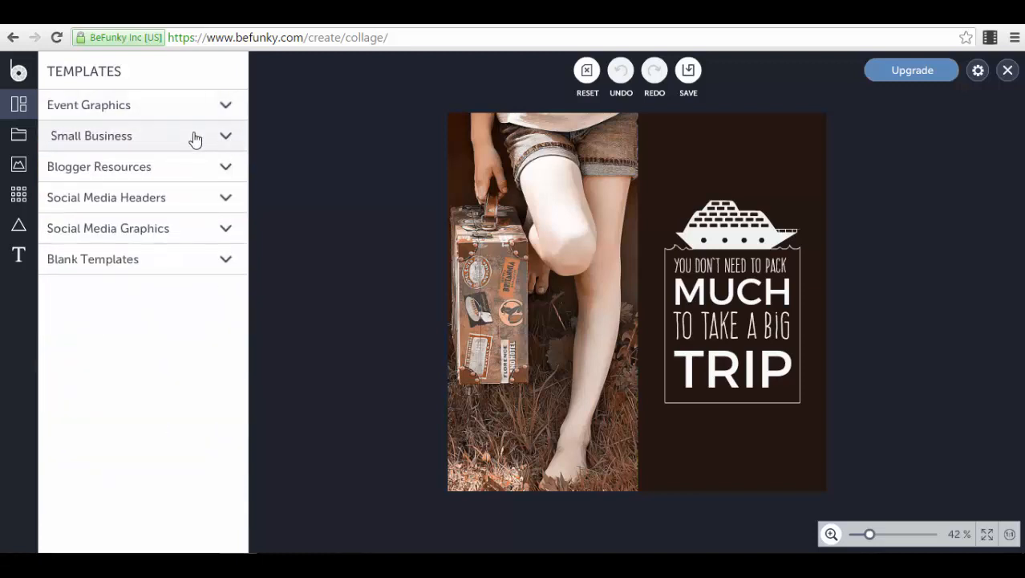
{"action": "left_click", "coordinate": [225, 141]}
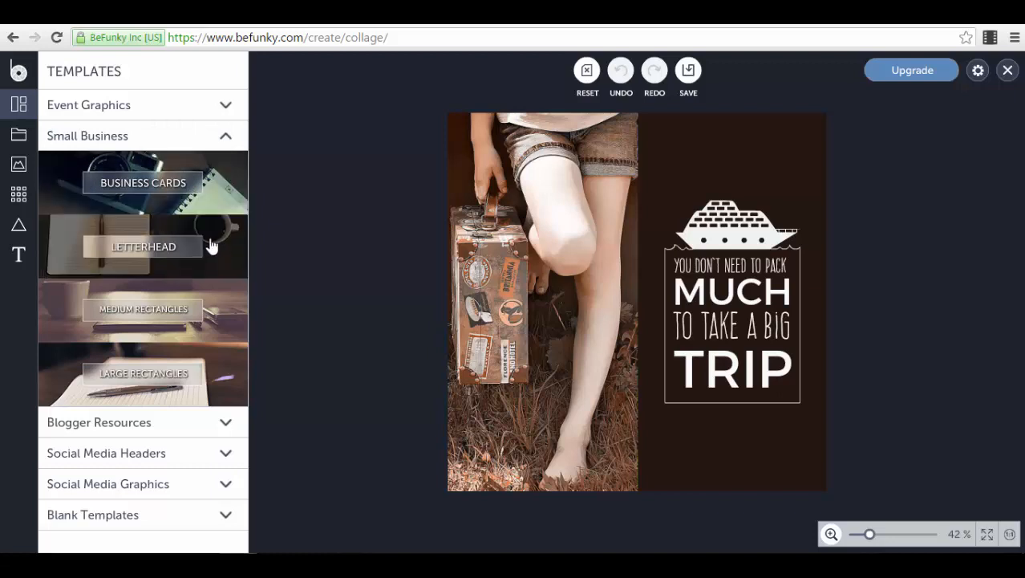
{"action": "left_click", "coordinate": [225, 136]}
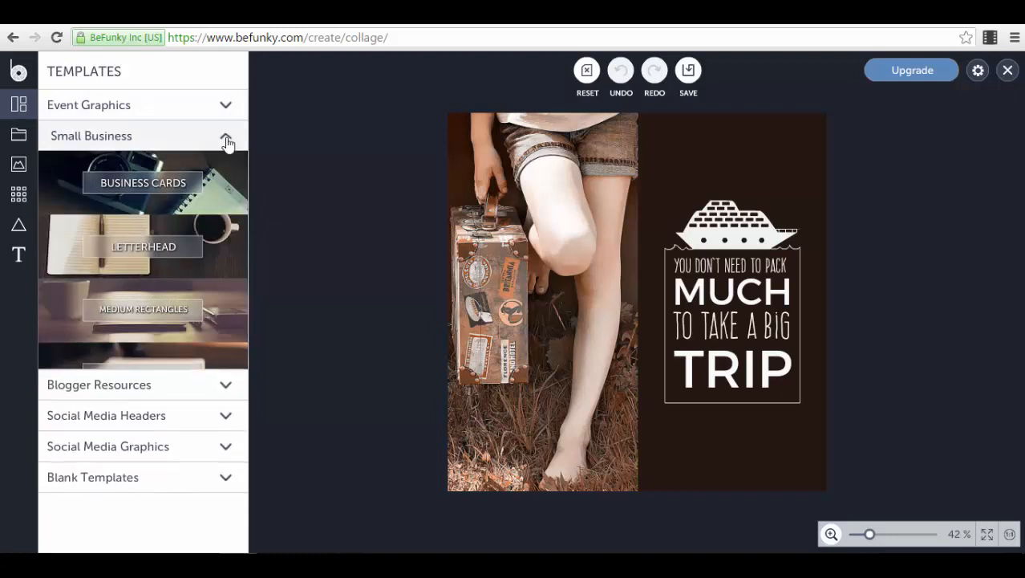
{"action": "left_click", "coordinate": [223, 168]}
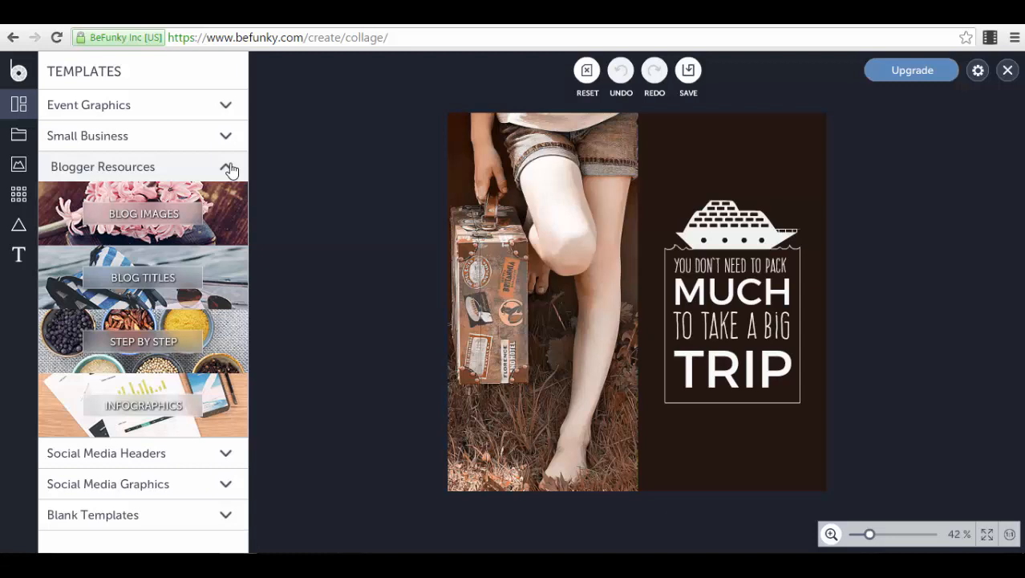
{"action": "left_click", "coordinate": [228, 454]}
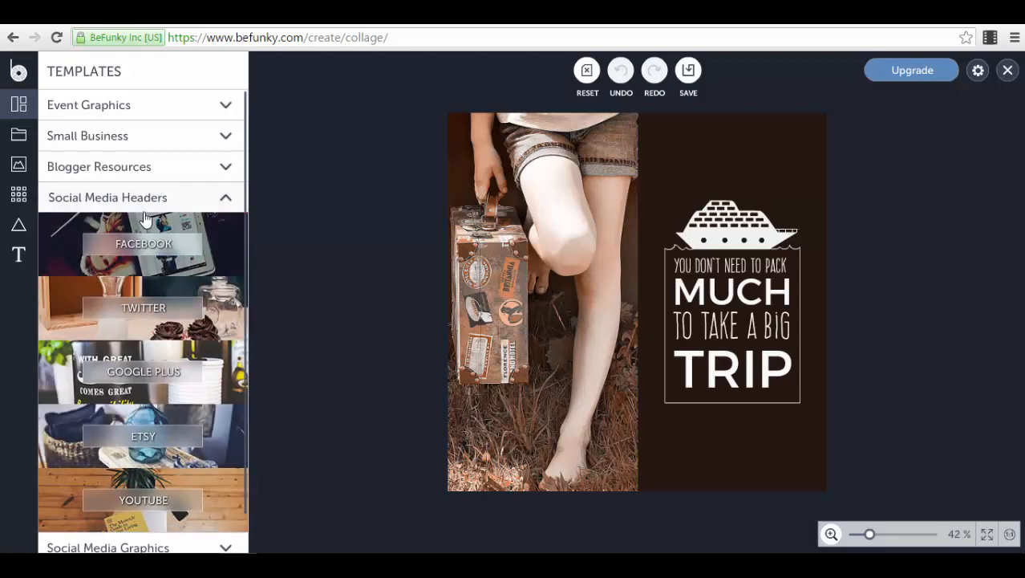
{"action": "scroll", "coordinate": [226, 390], "scroll_direction": "down", "scroll_amount": 1}
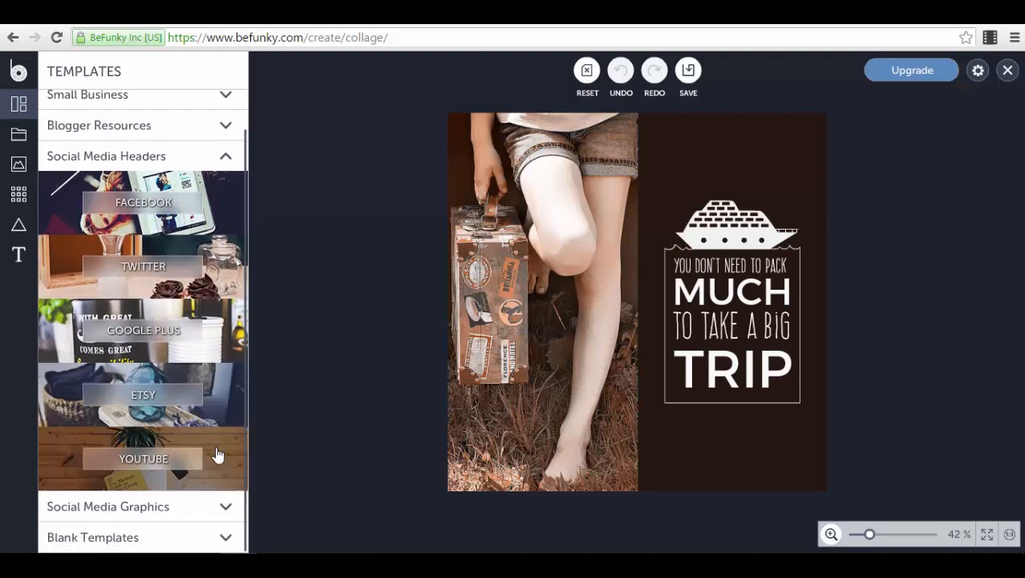
{"action": "left_click", "coordinate": [226, 506]}
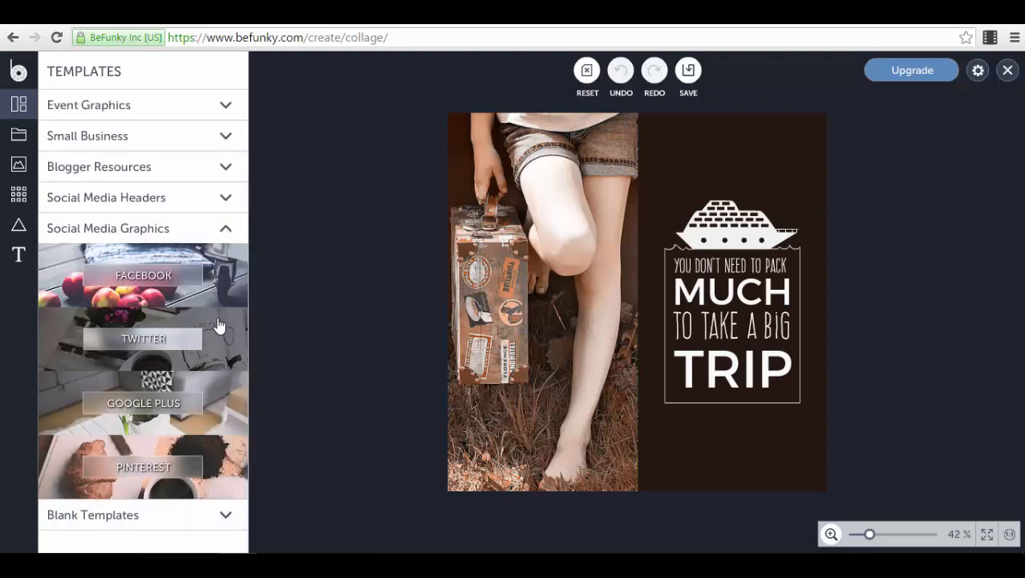
{"action": "left_click", "coordinate": [227, 518]}
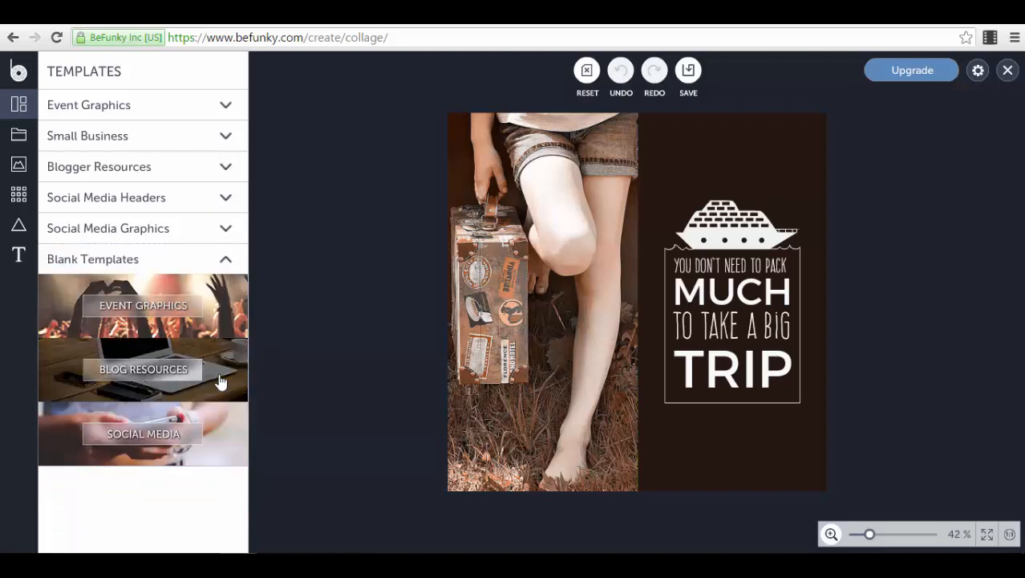
- Load the Facebook Cover #6 macaron template from the Facebook designs in Social Media Headers
{"action": "left_click", "coordinate": [224, 206]}
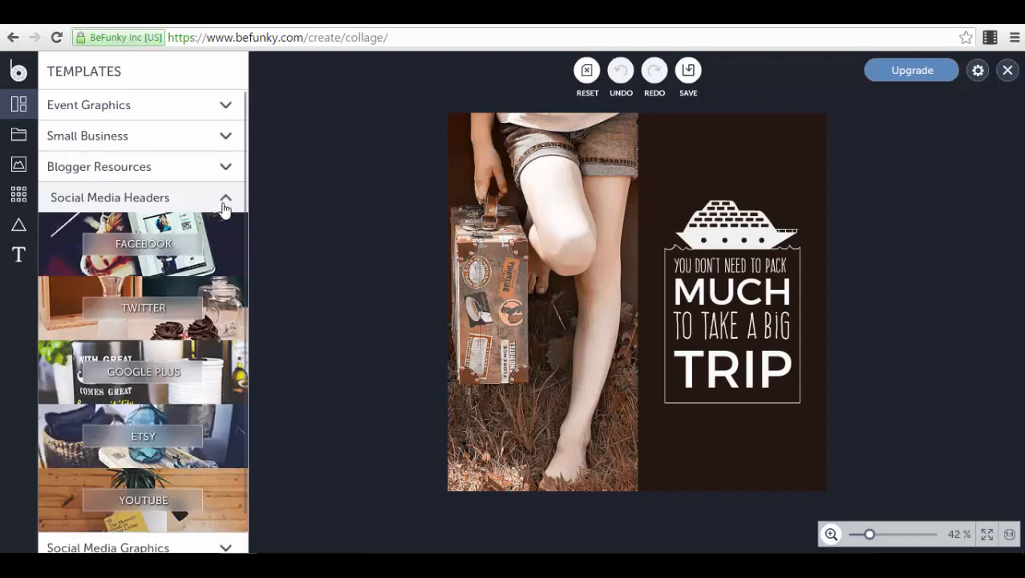
{"action": "left_click", "coordinate": [224, 257]}
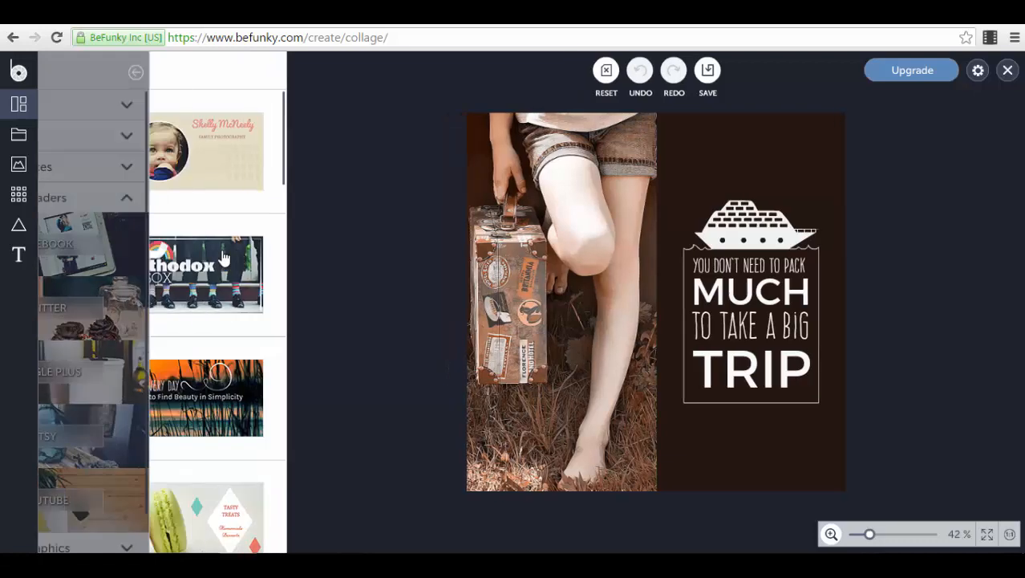
{"action": "scroll", "coordinate": [294, 365], "scroll_direction": "down", "scroll_amount": 2}
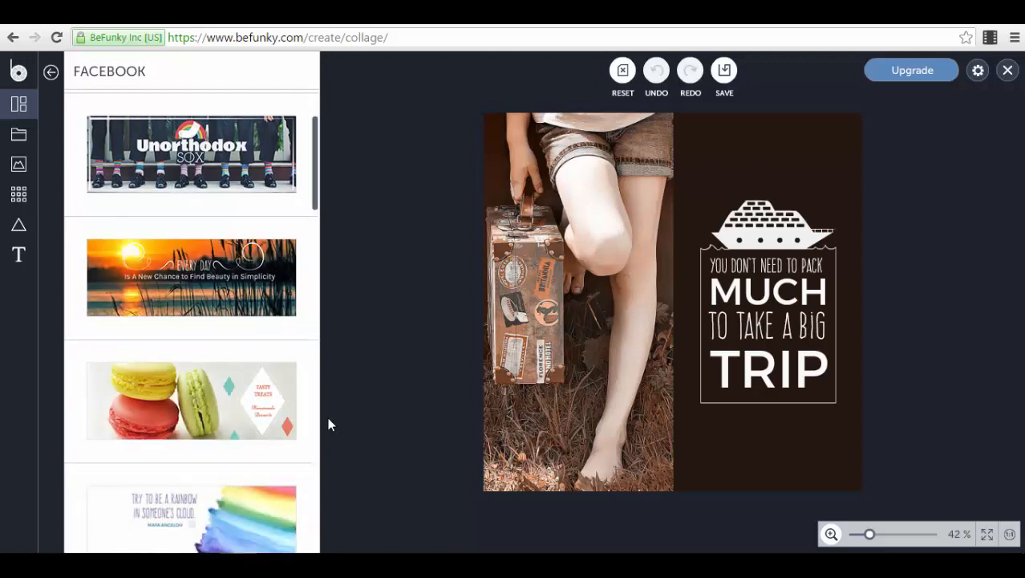
{"action": "left_click", "coordinate": [264, 410]}
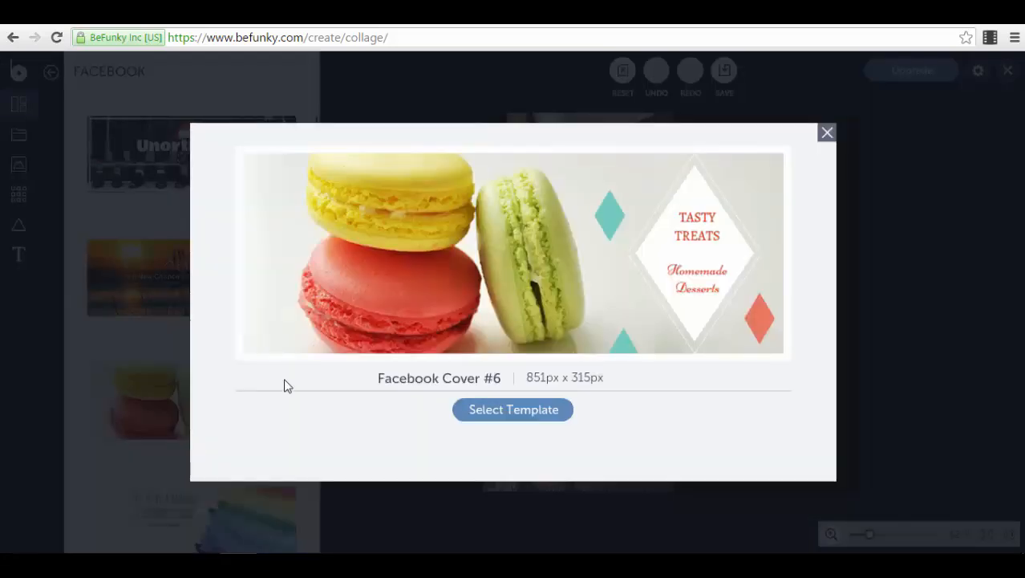
{"action": "left_click", "coordinate": [503, 418]}
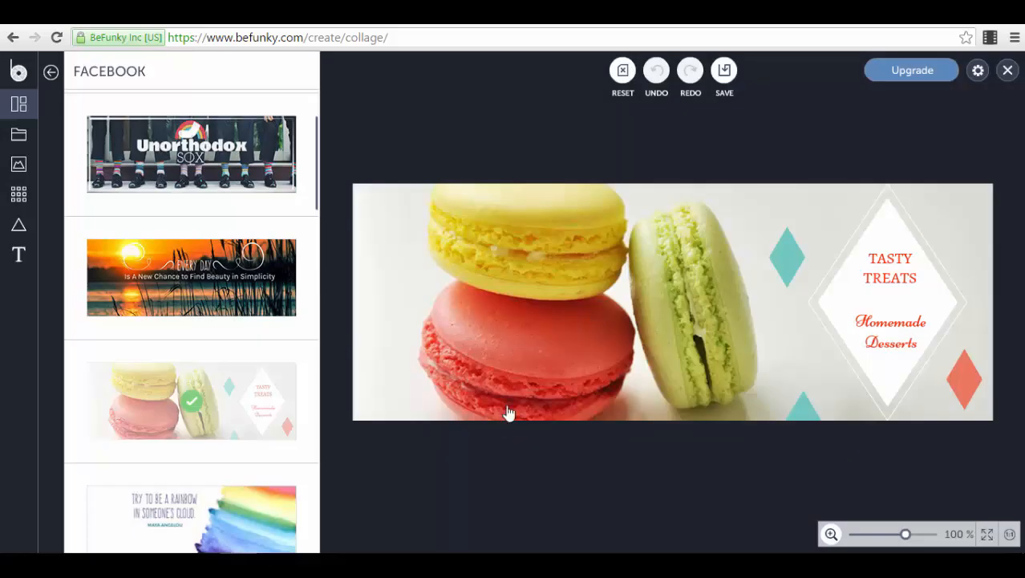
- Inspect the editing properties and handles of the macaron photo and the large white diamond graphic
{"action": "left_click", "coordinate": [584, 310]}
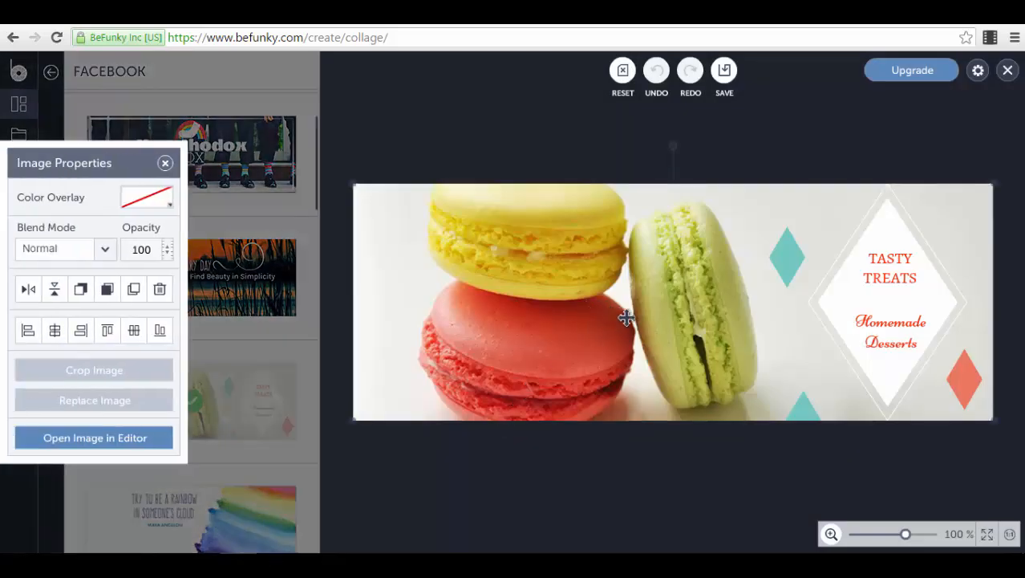
{"action": "left_click", "coordinate": [562, 118]}
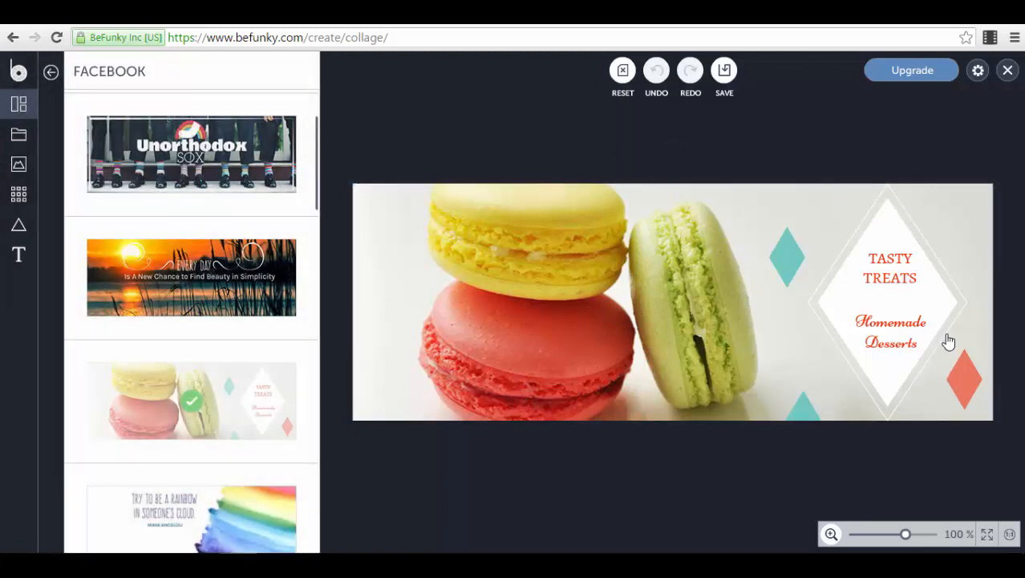
{"action": "left_click", "coordinate": [898, 304]}
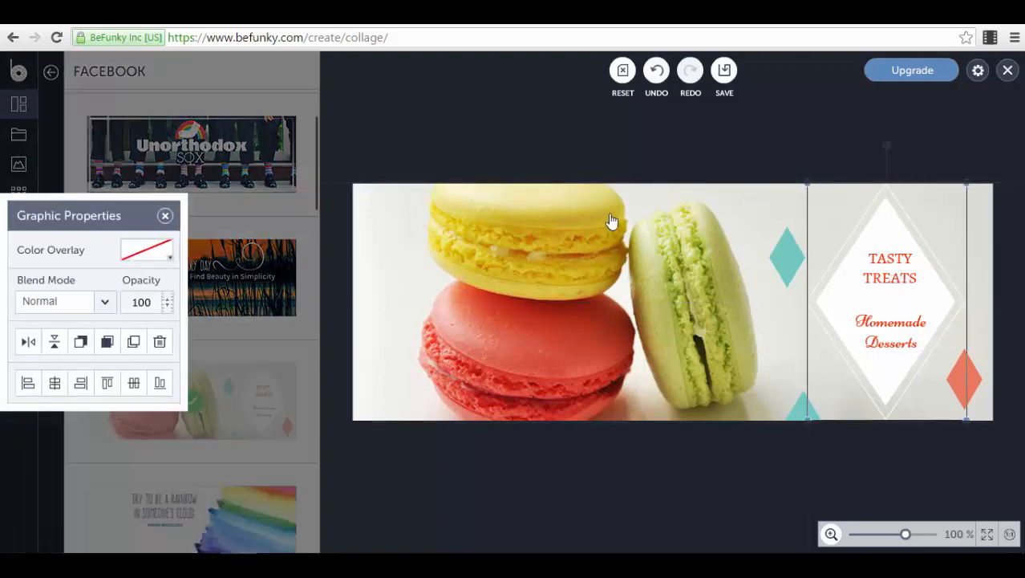
{"action": "left_click", "coordinate": [576, 208]}
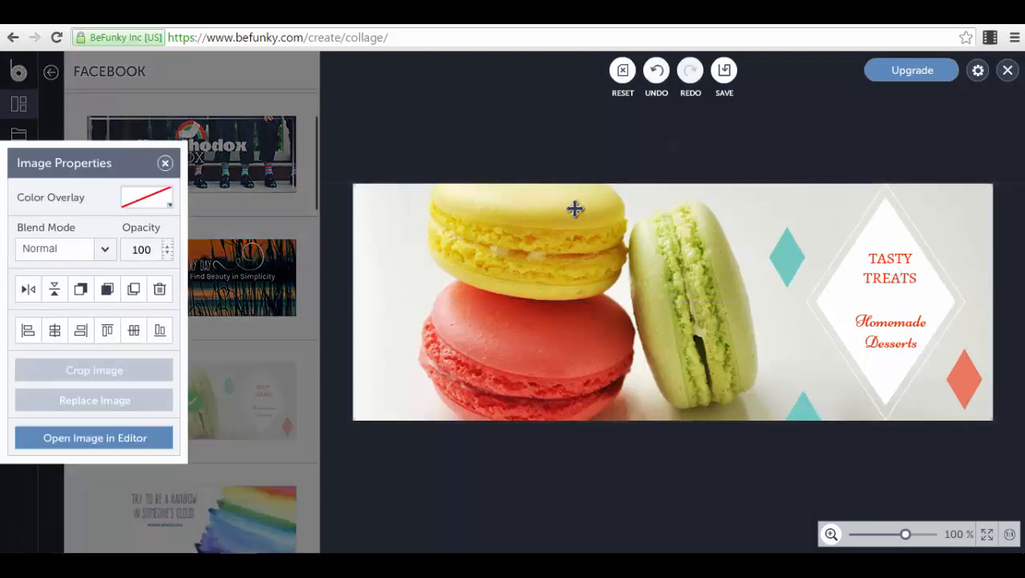
{"action": "left_click", "coordinate": [877, 230]}
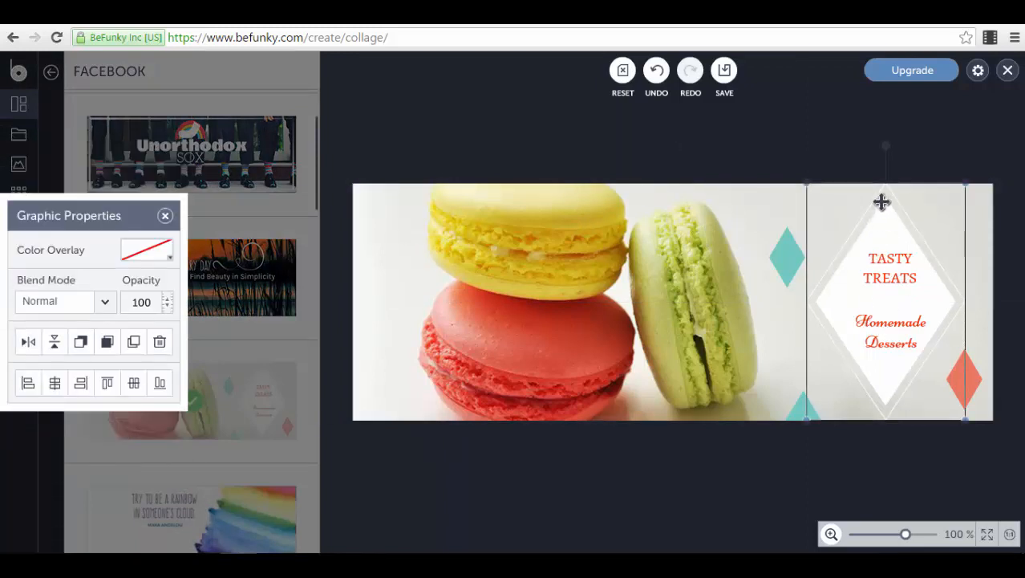
{"action": "mouse_move", "coordinate": [886, 145]}
{"action": "left_mouse_down"}
{"action": "mouse_move", "coordinate": [922, 147]}
{"action": "mouse_move", "coordinate": [838, 147]}
{"action": "mouse_move", "coordinate": [890, 138]}
{"action": "left_mouse_up"}
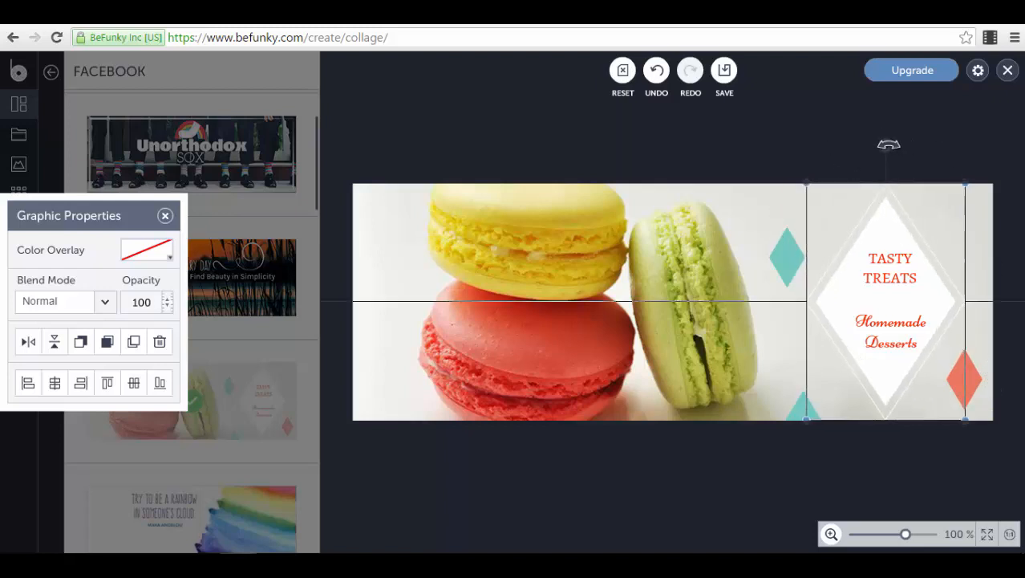
- Inspect the properties of the TASTY TREATS and Homemade Desserts texts and the three small coloured diamonds
{"action": "left_click", "coordinate": [888, 272]}
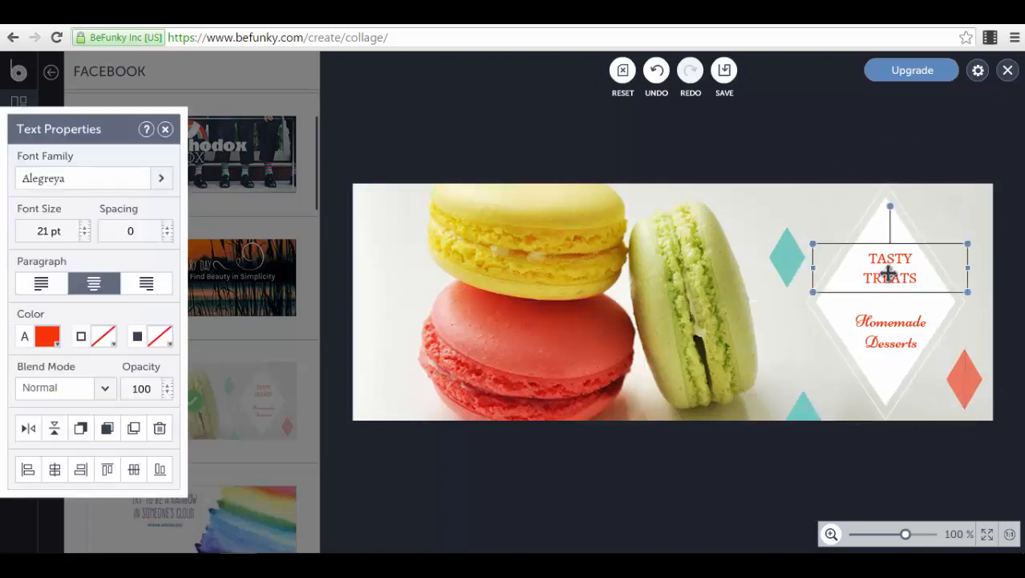
{"action": "left_click", "coordinate": [889, 323]}
{"action": "left_click", "coordinate": [882, 254]}
{"action": "left_click", "coordinate": [793, 254]}
{"action": "left_click", "coordinate": [803, 405]}
{"action": "left_click", "coordinate": [967, 382]}
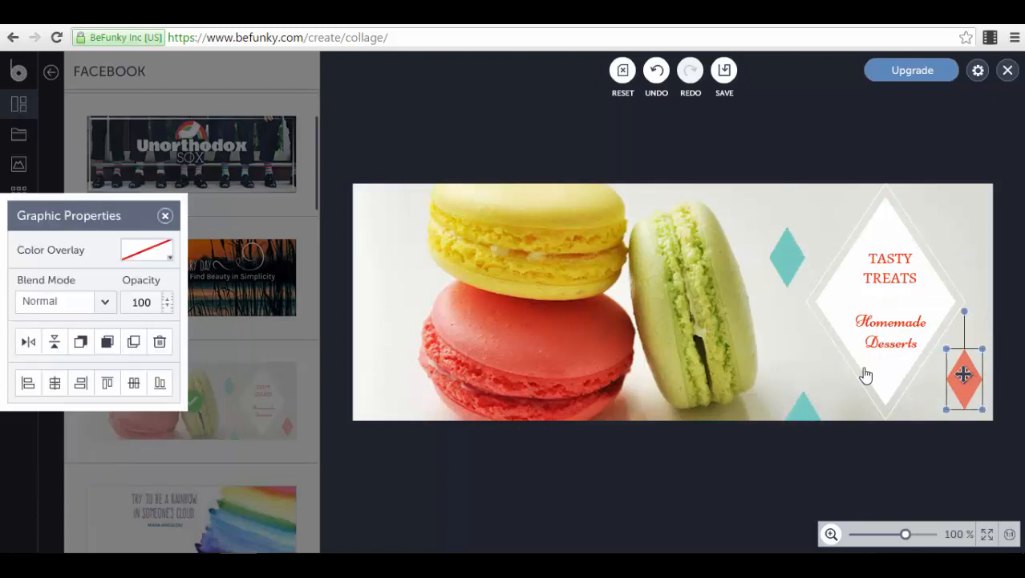
{"action": "left_click", "coordinate": [164, 217]}
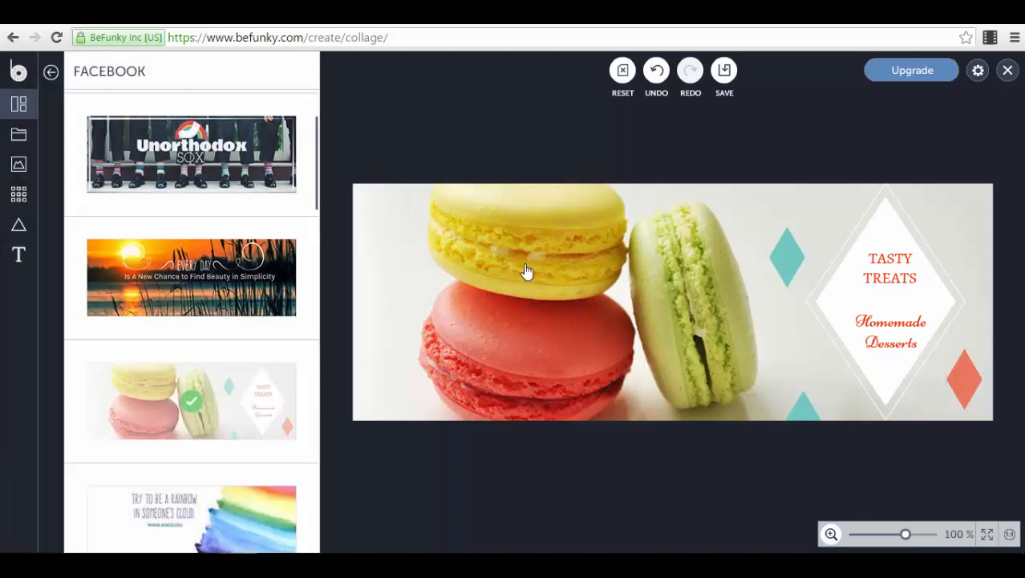
- Look over the options of the Project Manager and the Image Manager
{"action": "left_click", "coordinate": [18, 134]}
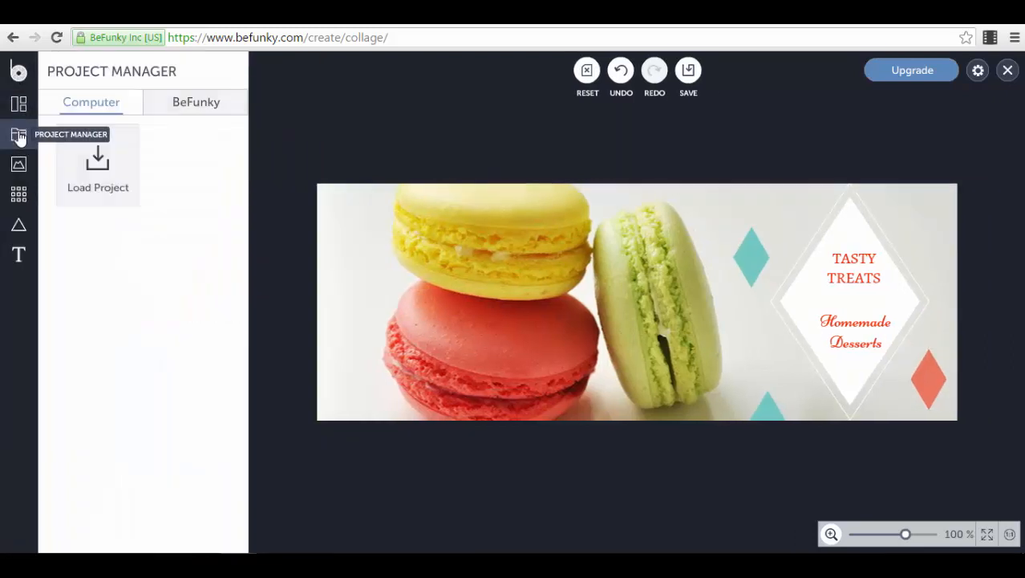
{"action": "left_click", "coordinate": [22, 169]}
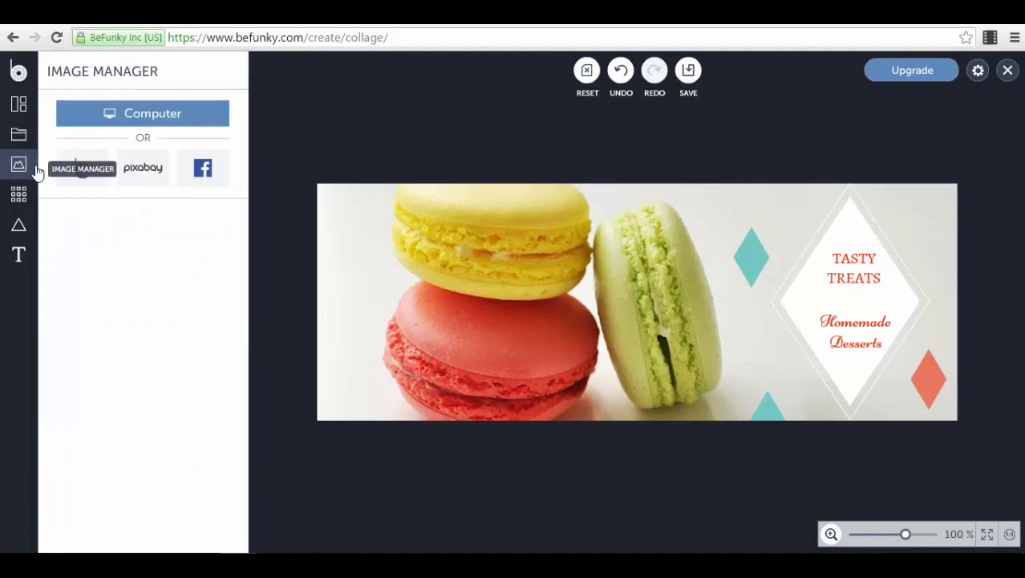
{"action": "left_click", "coordinate": [21, 197]}
- Add the pink curly-brace line from the Lines design elements and place it along the banner's upper edge, over the white diamond's tip
{"action": "left_click", "coordinate": [22, 223]}
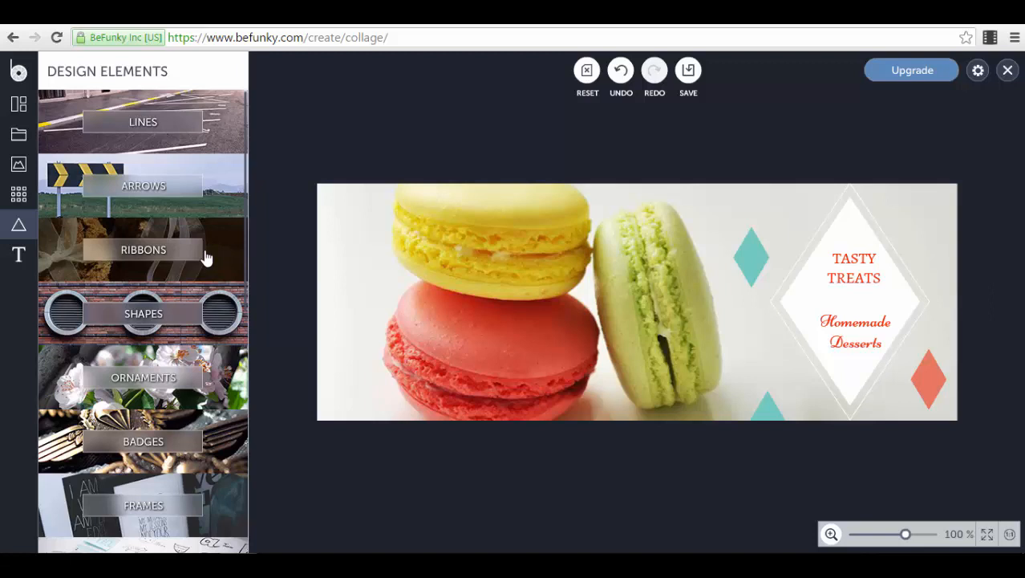
{"action": "left_click", "coordinate": [229, 133]}
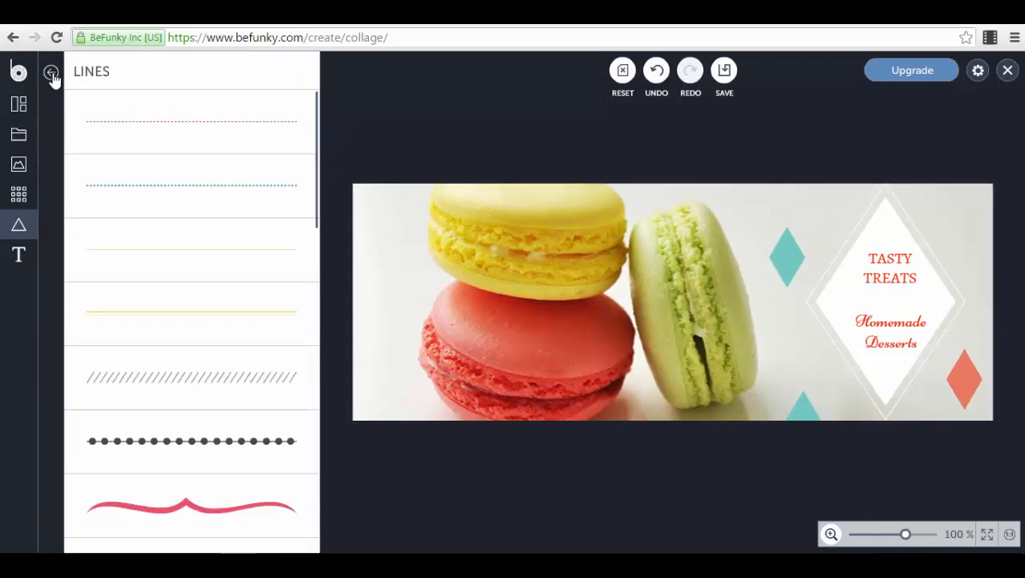
{"action": "left_click", "coordinate": [146, 509]}
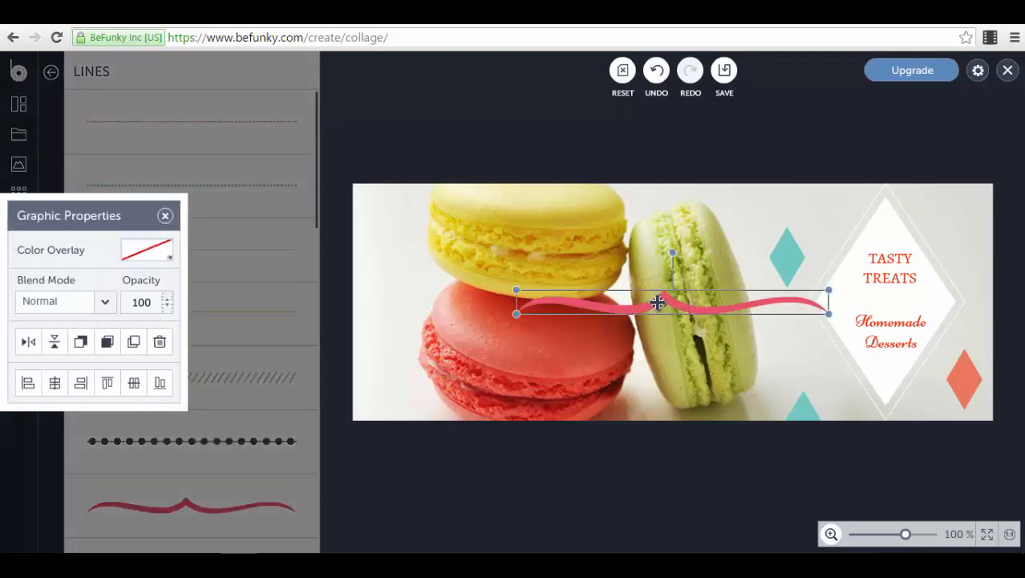
{"action": "left_click_drag", "start_coordinate": [657, 301], "coordinate": [826, 198]}
{"action": "left_click", "coordinate": [391, 129]}
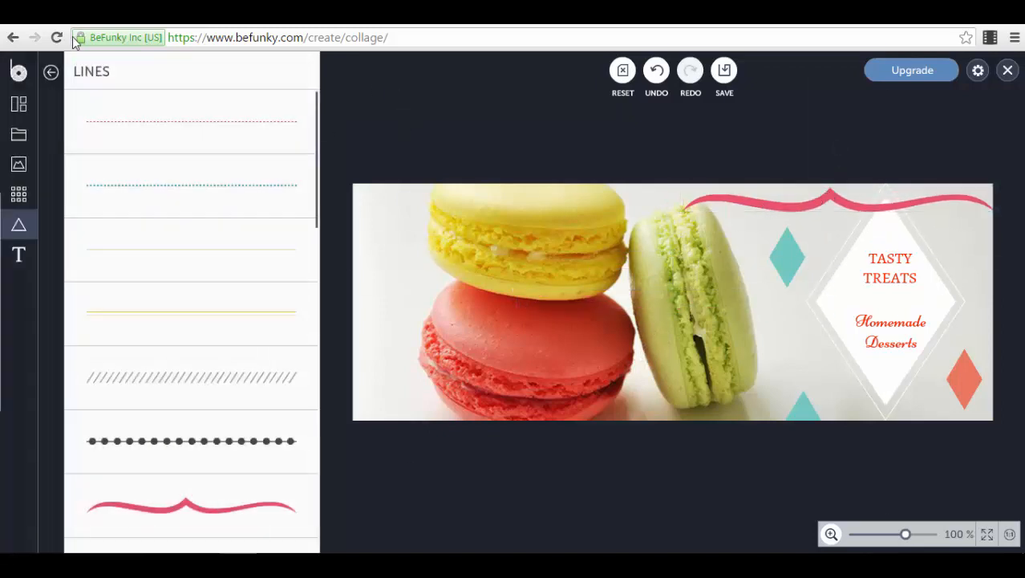
- Browse the graphics offered in the Ribbons and Shapes categories of the design elements
{"action": "left_click", "coordinate": [51, 72]}
{"action": "left_click", "coordinate": [145, 251]}
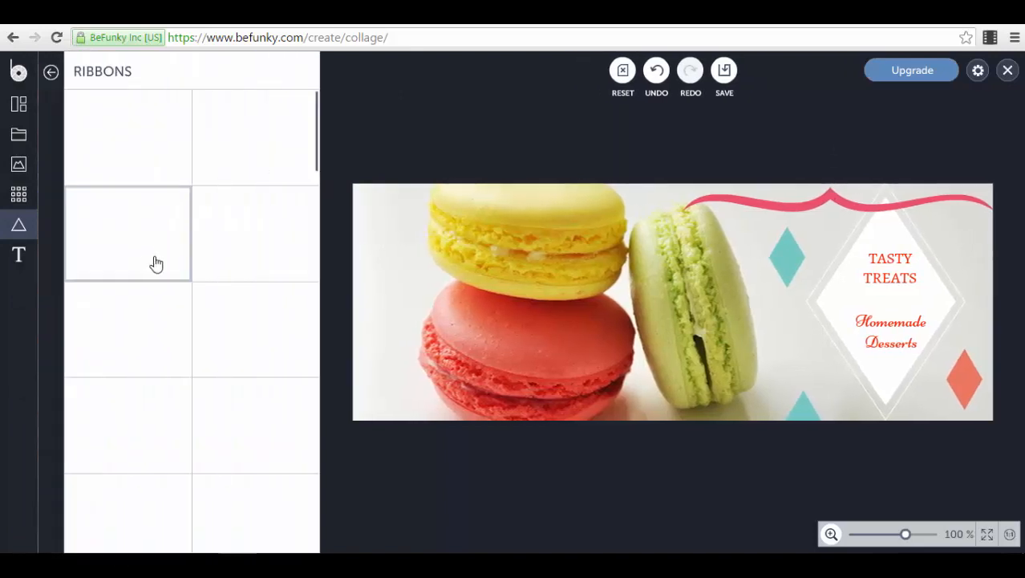
{"action": "scroll", "coordinate": [176, 401], "scroll_direction": "down", "scroll_amount": 3}
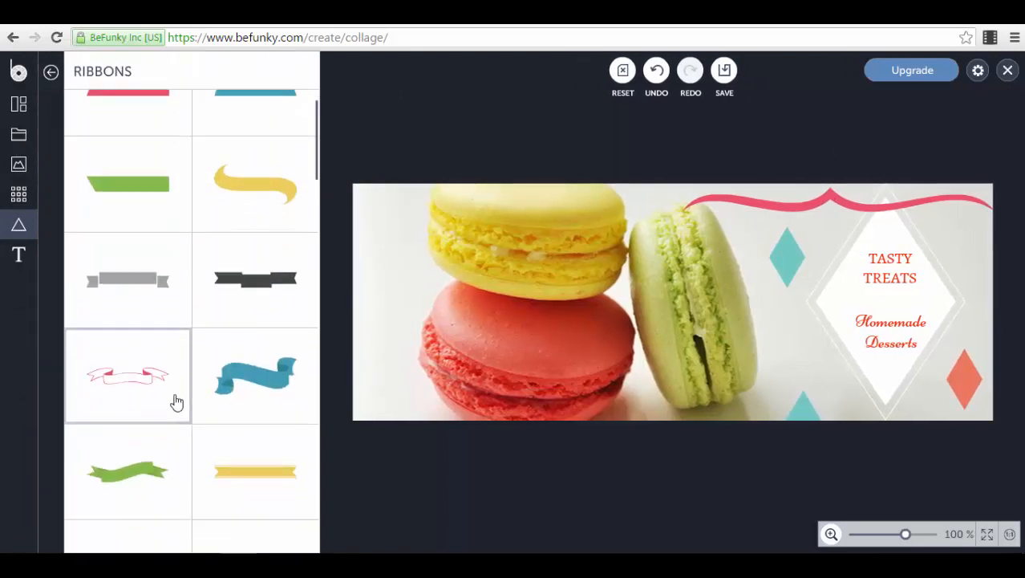
{"action": "left_click", "coordinate": [51, 72]}
{"action": "left_click", "coordinate": [212, 336]}
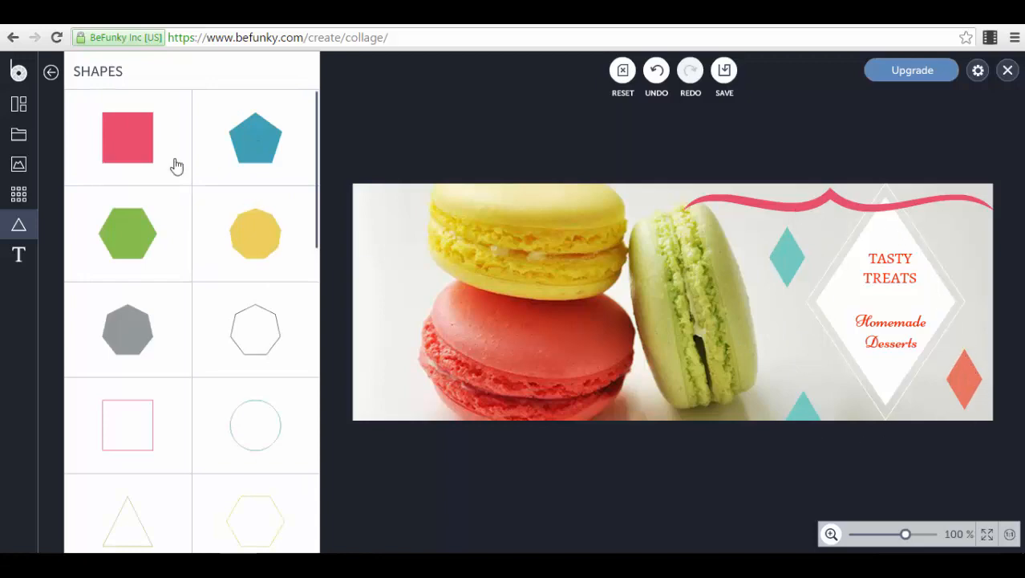
{"action": "left_click", "coordinate": [50, 72]}
- Look through the badge graphics in the Badges category of the design elements
{"action": "scroll", "coordinate": [134, 251], "scroll_direction": "down", "scroll_amount": 2}
{"action": "scroll", "coordinate": [134, 250], "scroll_direction": "down", "scroll_amount": 2}
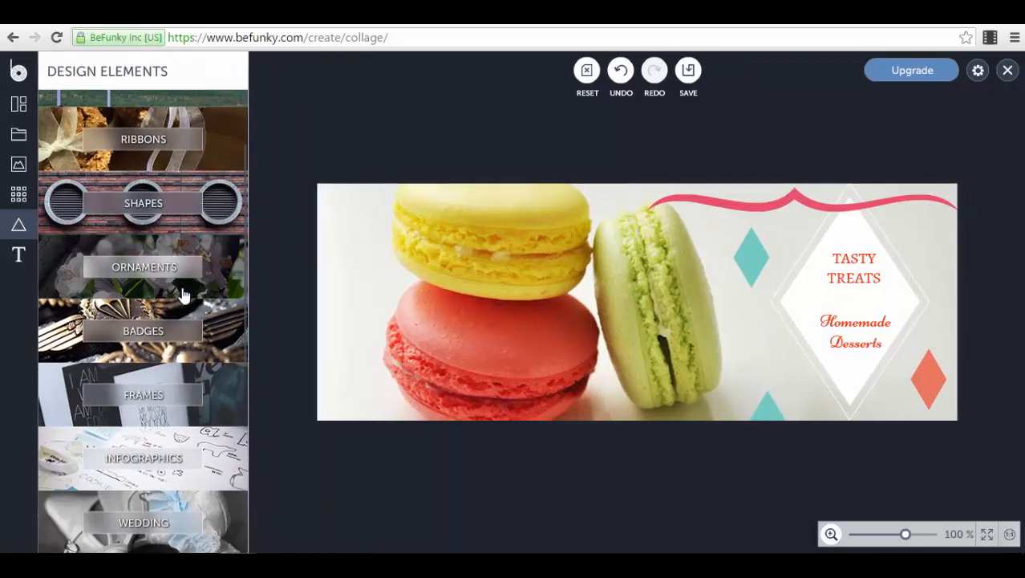
{"action": "left_click", "coordinate": [212, 330]}
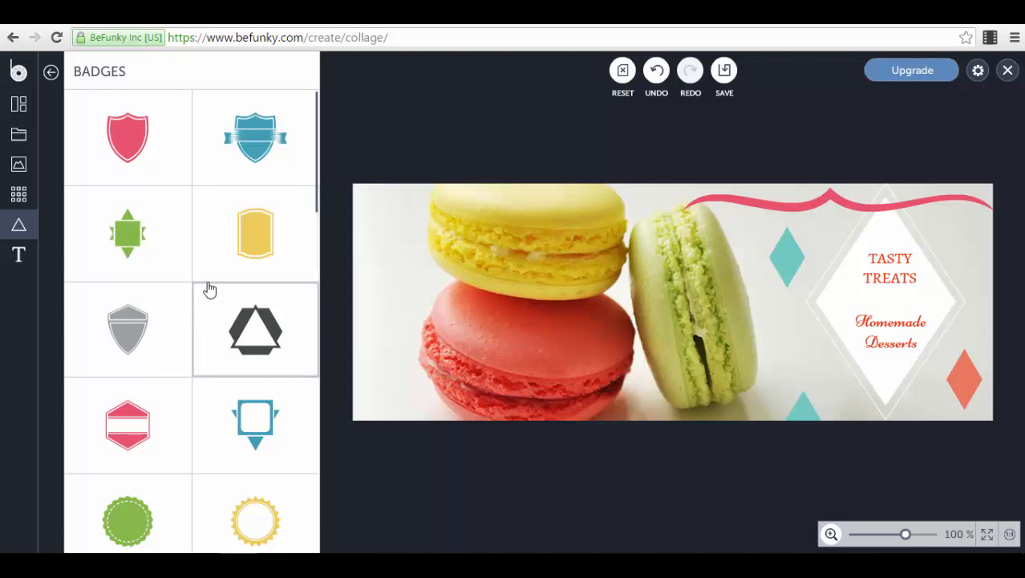
{"action": "scroll", "coordinate": [206, 291], "scroll_direction": "down", "scroll_amount": 2}
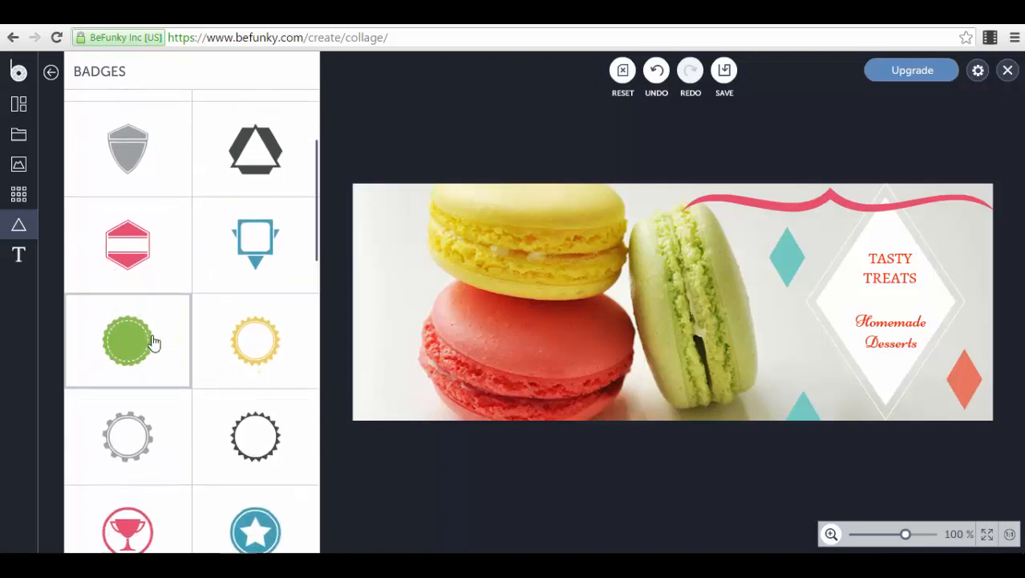
{"action": "scroll", "coordinate": [124, 241], "scroll_direction": "down", "scroll_amount": 1}
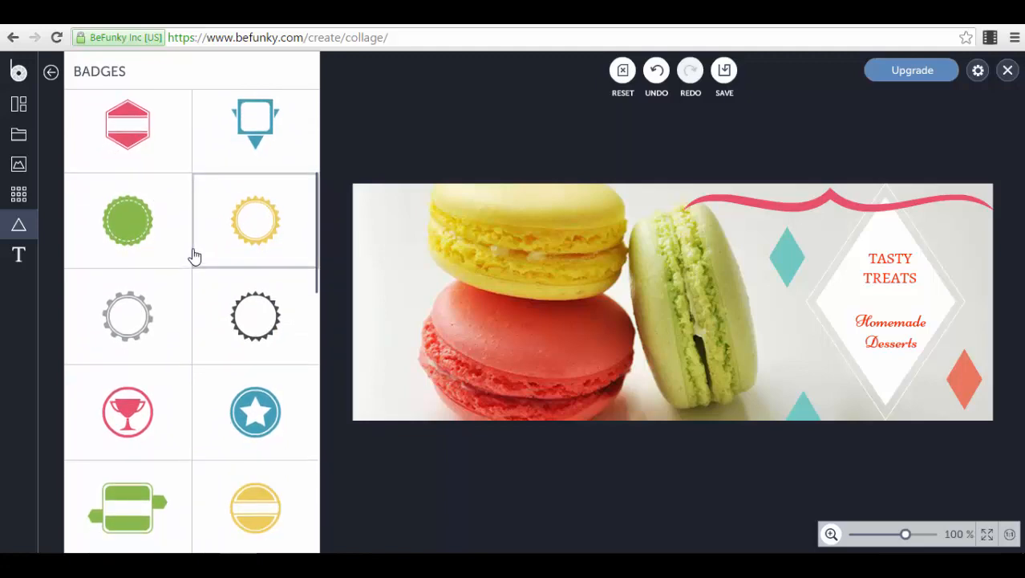
{"action": "scroll", "coordinate": [105, 200], "scroll_direction": "up", "scroll_amount": 2}
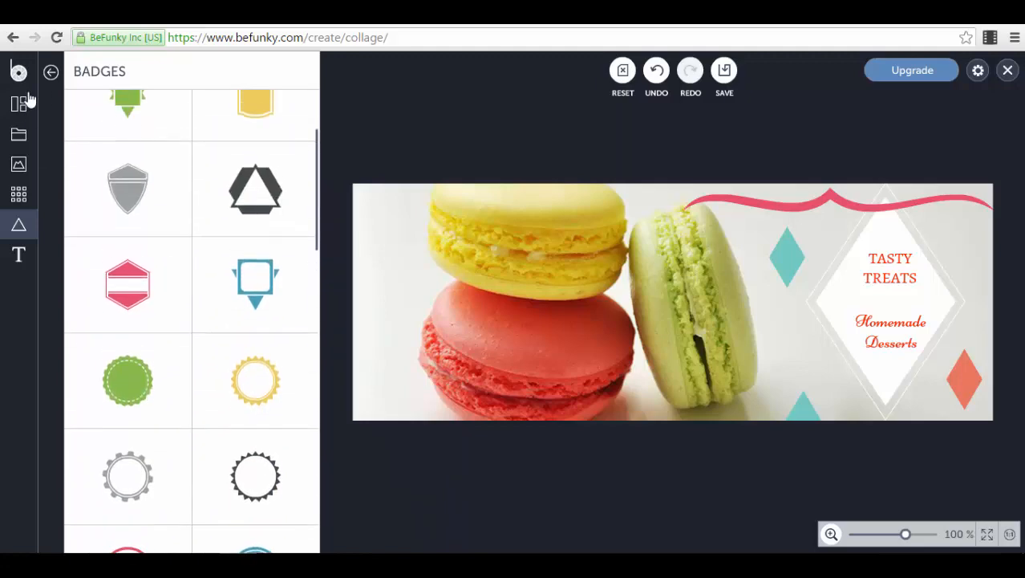
{"action": "left_click", "coordinate": [49, 71]}
- View the Frames category and look over the remaining design element categories down to Illustrations
{"action": "scroll", "coordinate": [160, 345], "scroll_direction": "down", "scroll_amount": 3}
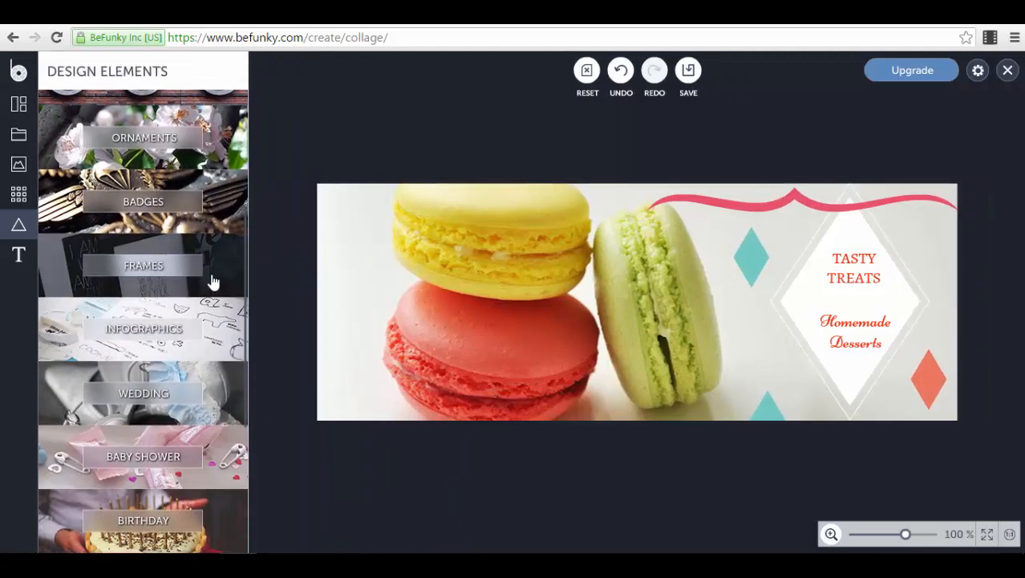
{"action": "left_click", "coordinate": [213, 277]}
{"action": "left_click", "coordinate": [51, 72]}
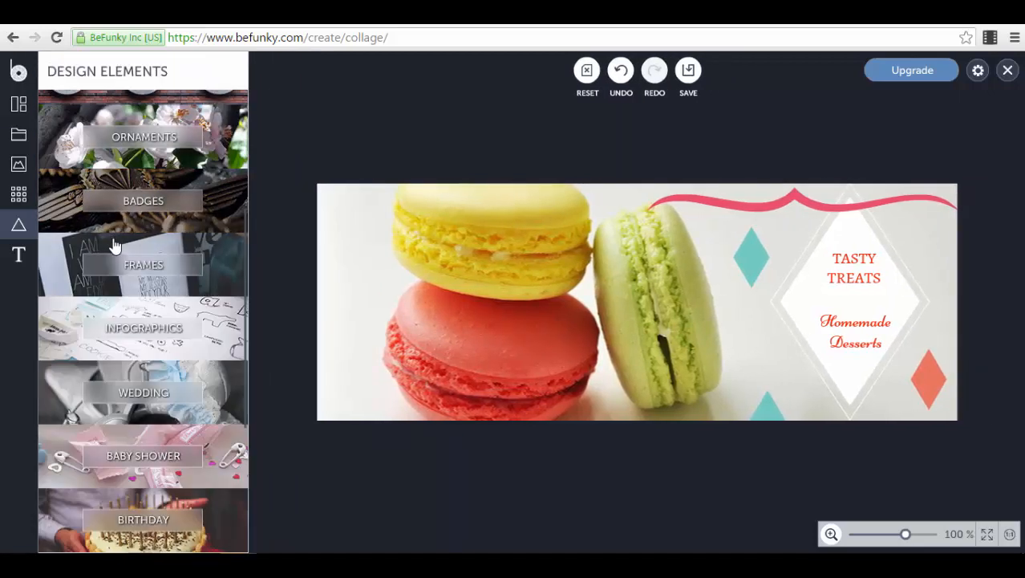
{"action": "scroll", "coordinate": [120, 240], "scroll_direction": "down", "scroll_amount": 3}
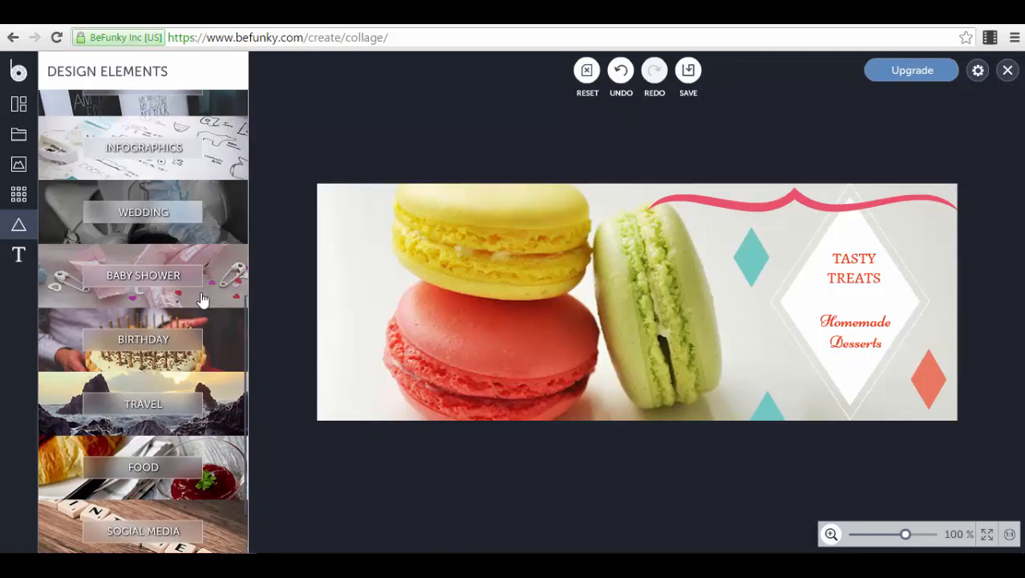
{"action": "scroll", "coordinate": [189, 345], "scroll_direction": "down", "scroll_amount": 1}
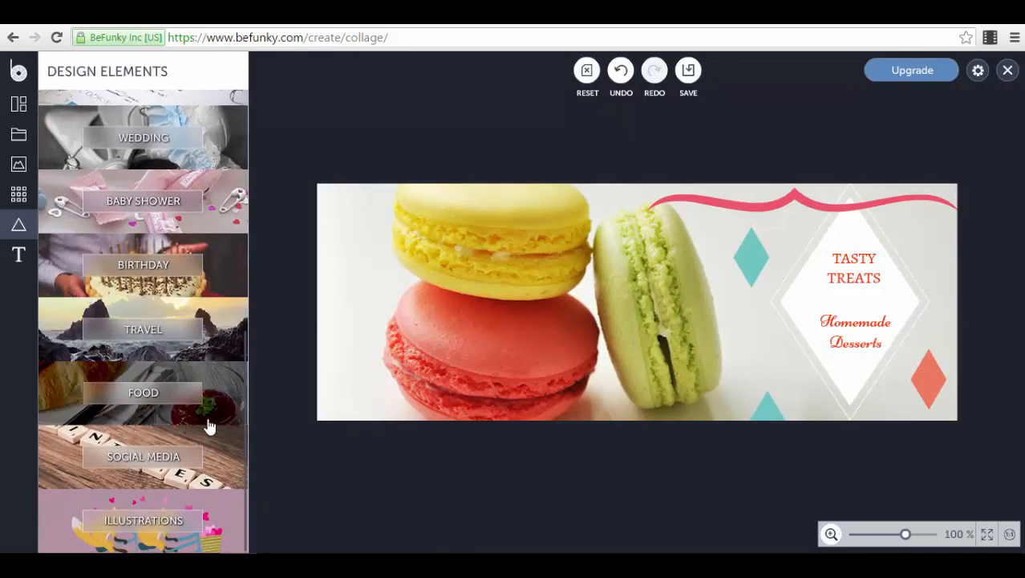
- Browse the icons in the Social Media category and the drawings in the Illustrations category
{"action": "left_click", "coordinate": [229, 468]}
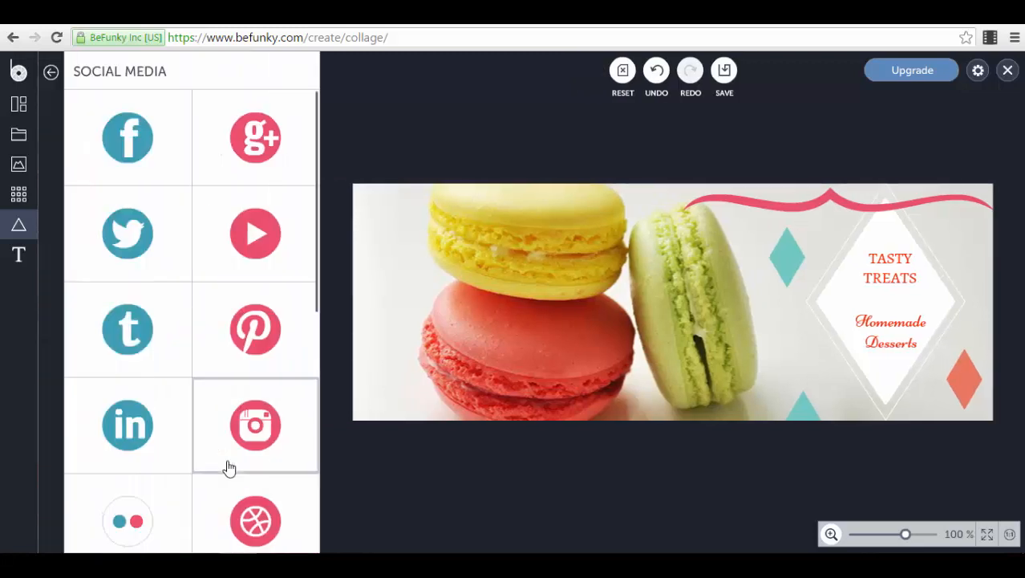
{"action": "scroll", "coordinate": [277, 235], "scroll_direction": "down", "scroll_amount": 3}
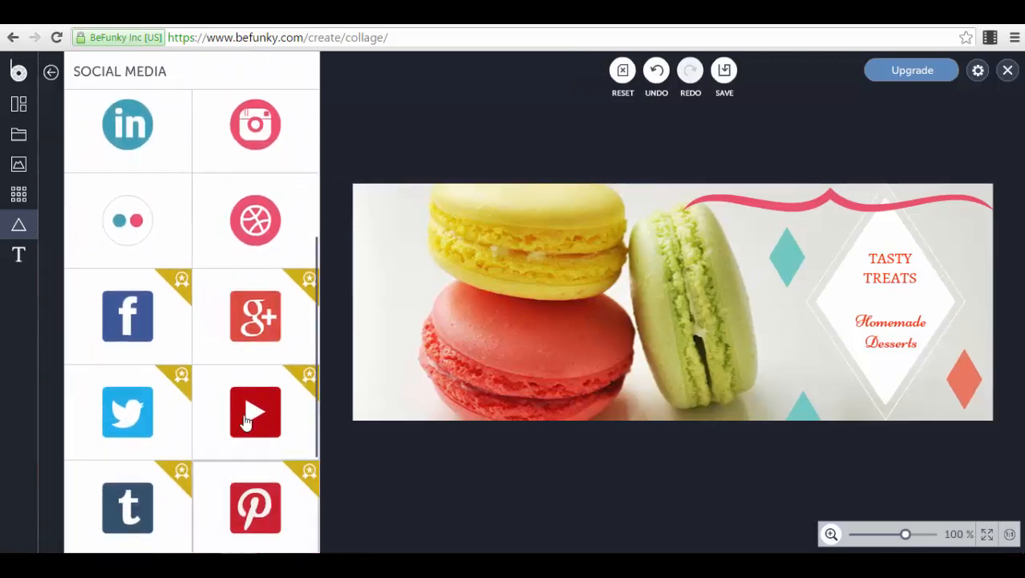
{"action": "scroll", "coordinate": [241, 149], "scroll_direction": "up", "scroll_amount": 3}
{"action": "left_click", "coordinate": [53, 72]}
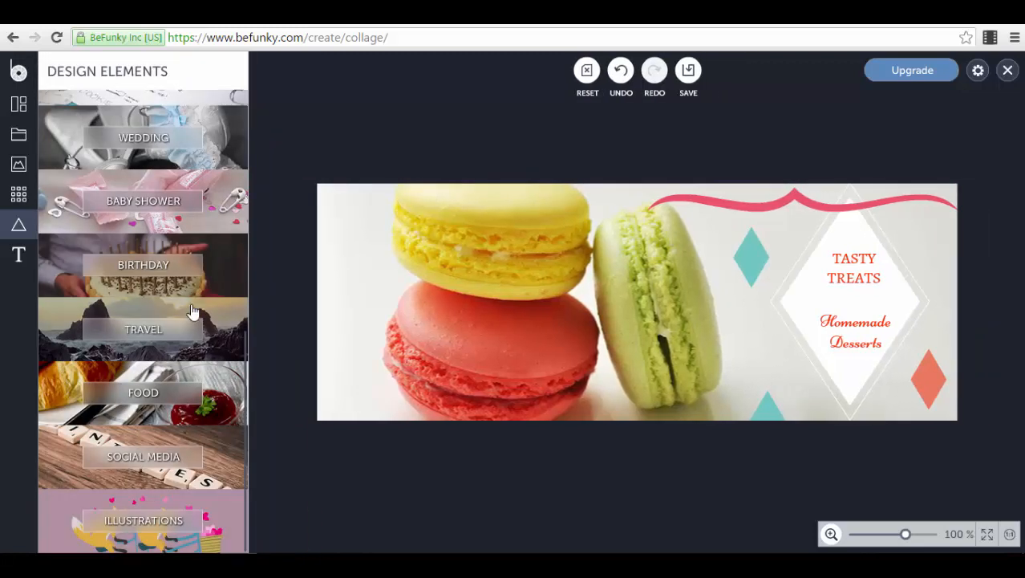
{"action": "left_click", "coordinate": [219, 508]}
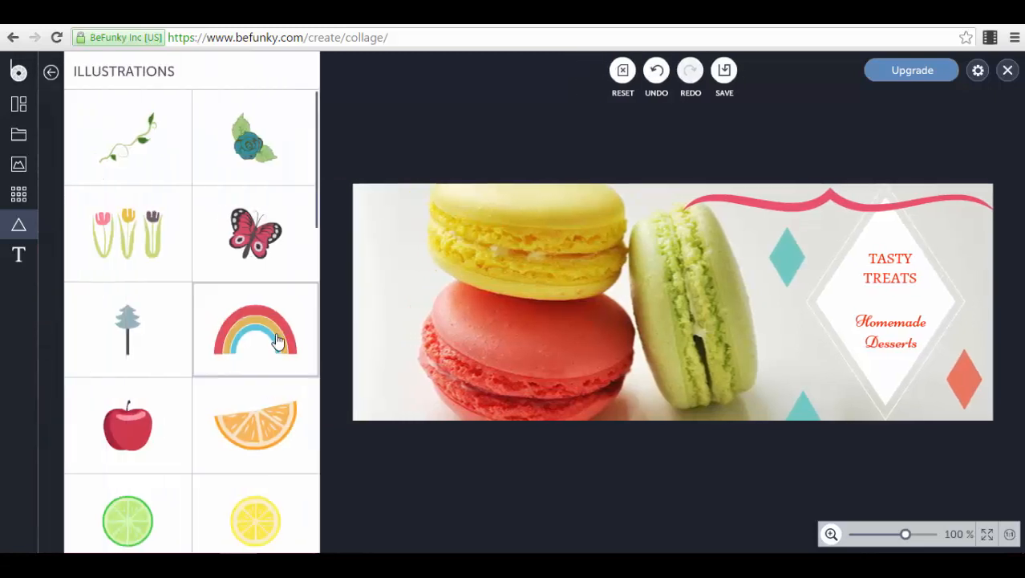
{"action": "scroll", "coordinate": [273, 345], "scroll_direction": "down", "scroll_amount": 3}
{"action": "scroll", "coordinate": [108, 92], "scroll_direction": "up", "scroll_amount": 5}
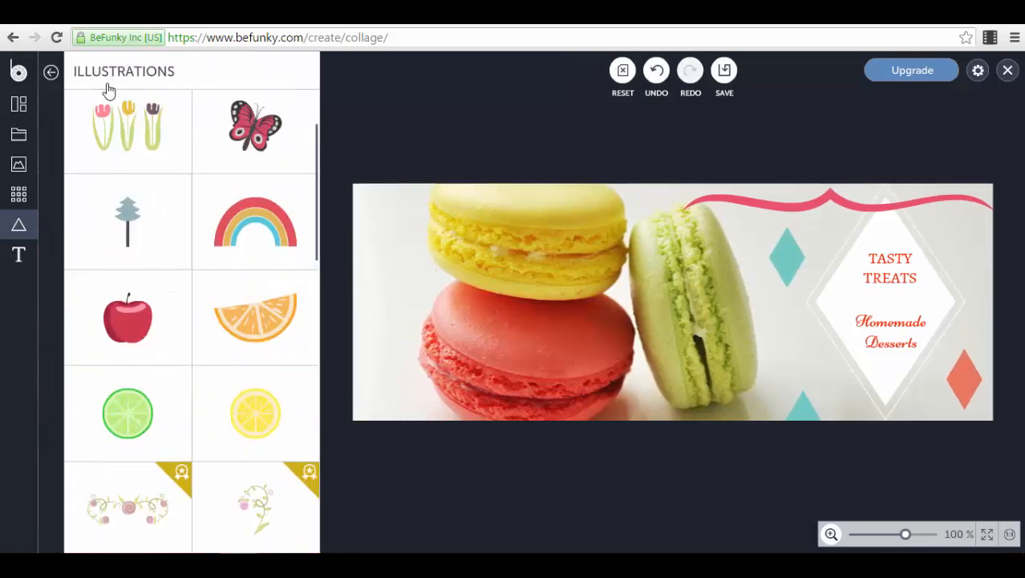
{"action": "left_click", "coordinate": [50, 72]}
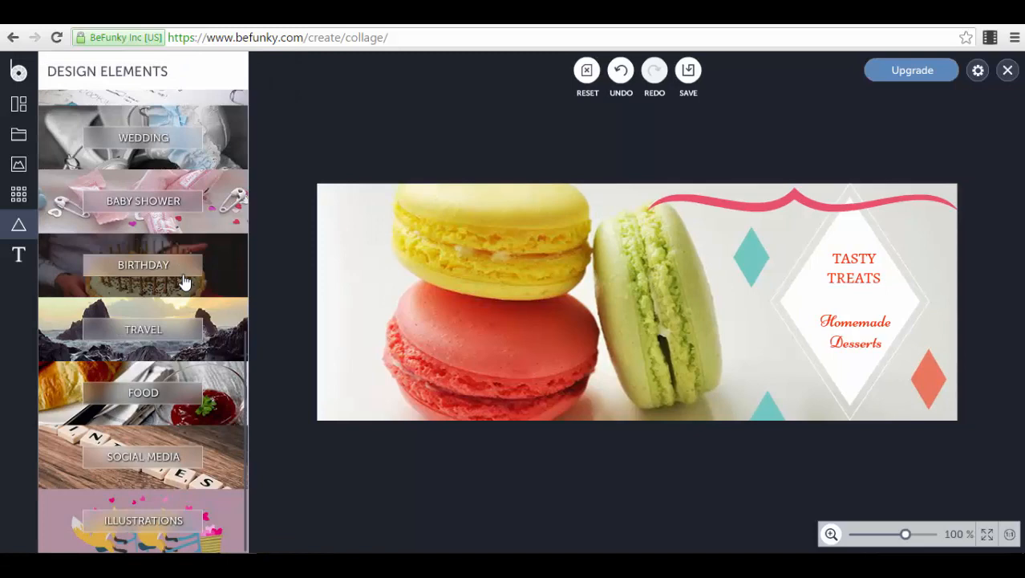
- Add a default text box to the banner and place it along the lower edge, over the red macaron
{"action": "left_click", "coordinate": [20, 258]}
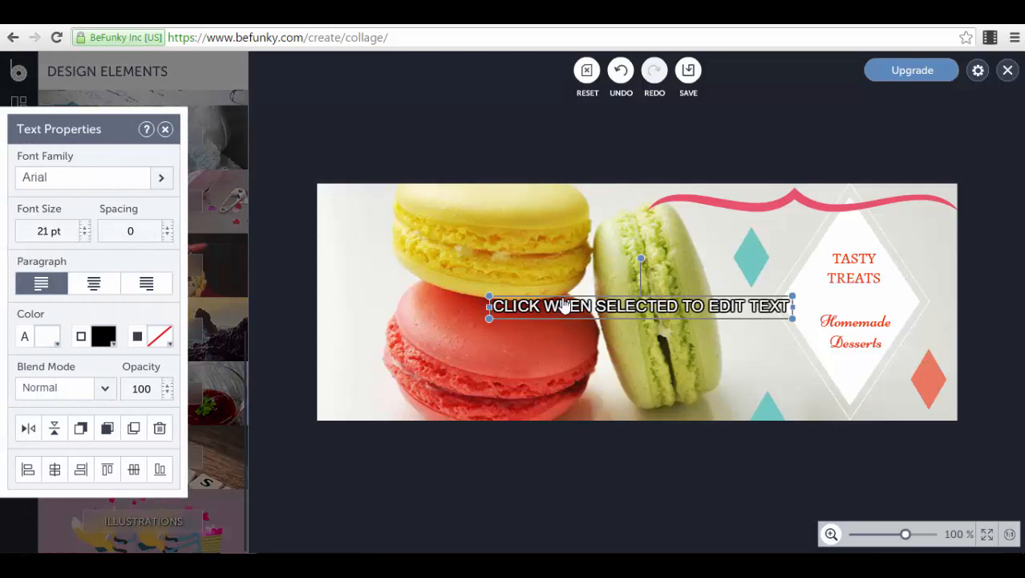
{"action": "left_click_drag", "start_coordinate": [563, 305], "coordinate": [448, 392]}
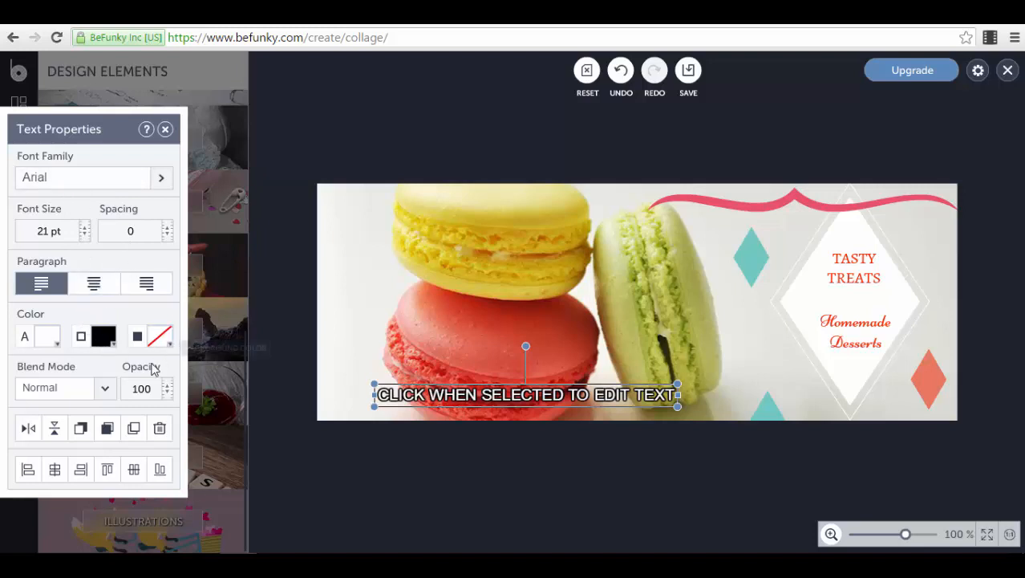
{"action": "left_click", "coordinate": [262, 322]}
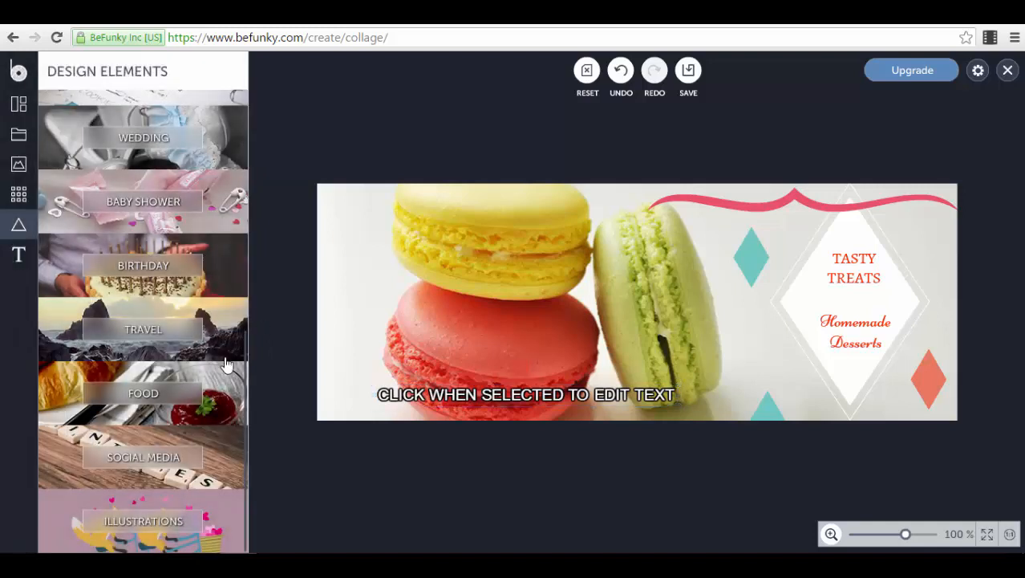